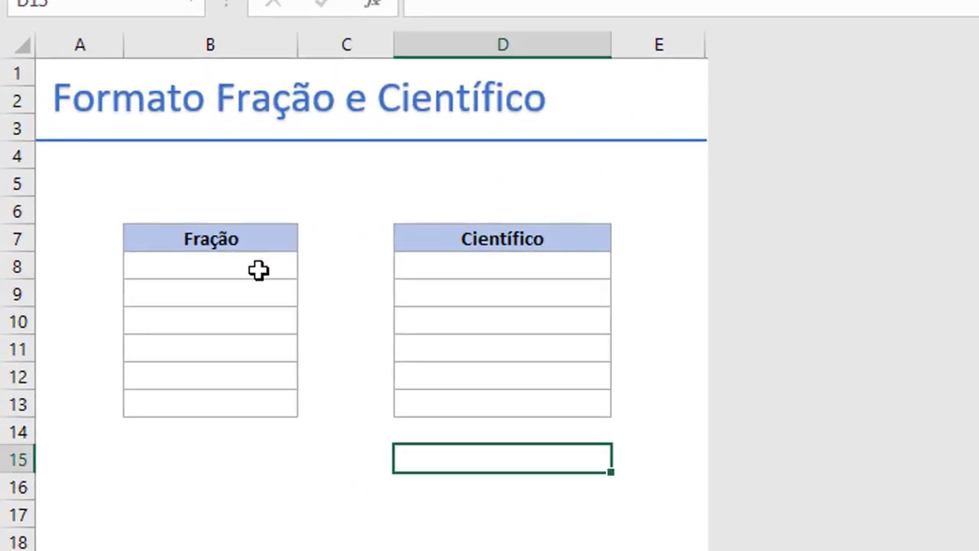
# - Enter 0,75 in cell B8, then select the Fração cells B8:B13
pyautogui.click(258, 269)
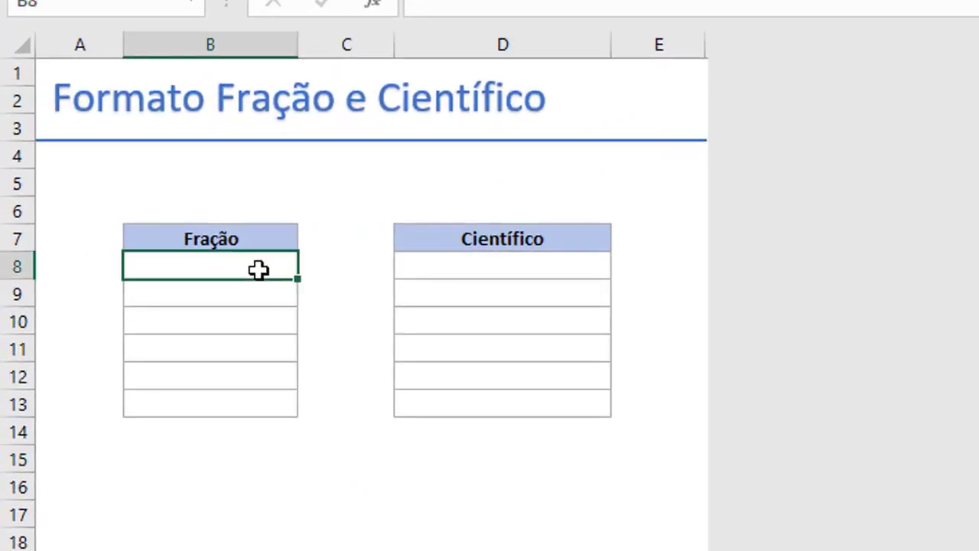
pyautogui.write('0,7')
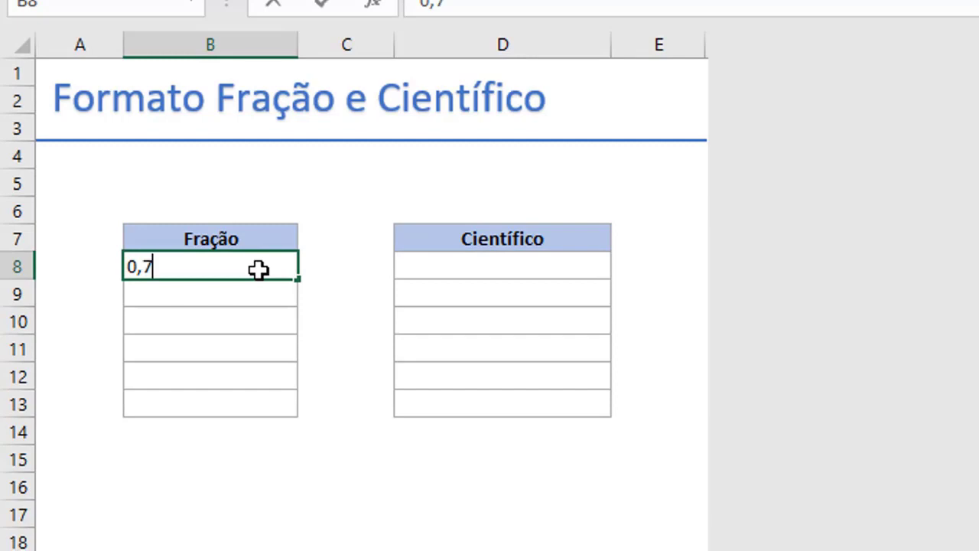
pyautogui.write('5')
pyautogui.press('Return')
pyautogui.click(353, 420)
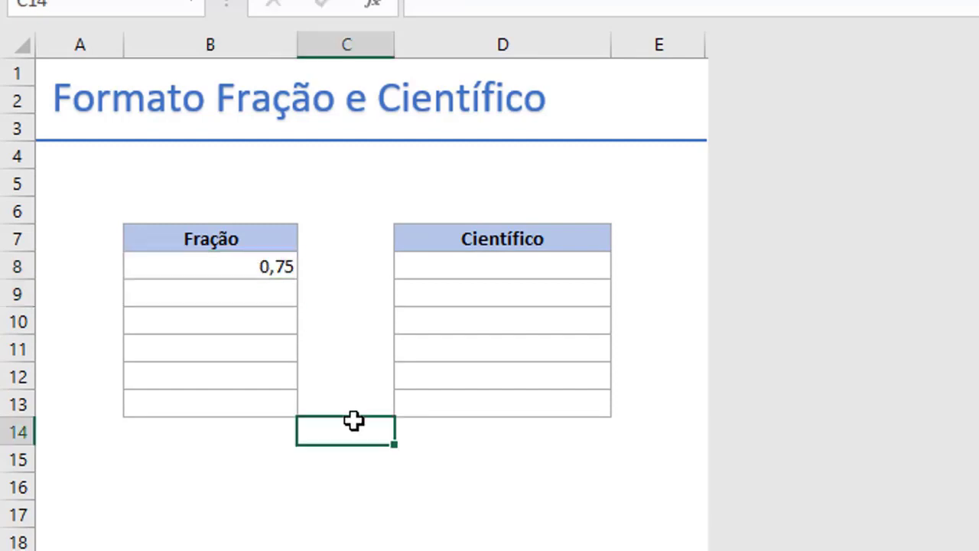
pyautogui.moveTo(206, 266); pyautogui.dragTo(184, 402)
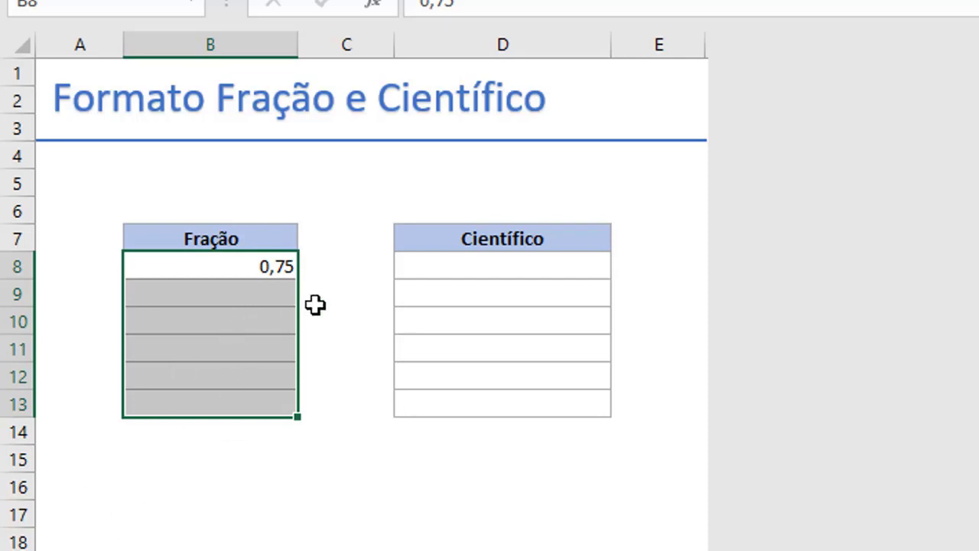
# - Give B8:B13 the one-digit (Máximo de um dígito) fraction format so B8 shows 3/4
pyautogui.hotkey('ctrl', '1')
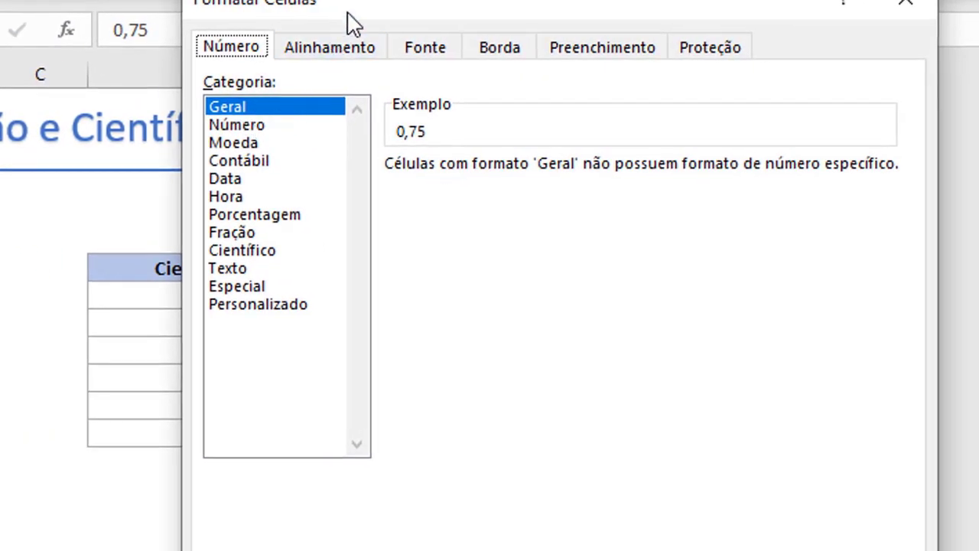
pyautogui.moveTo(353, 23); pyautogui.dragTo(228, 35)
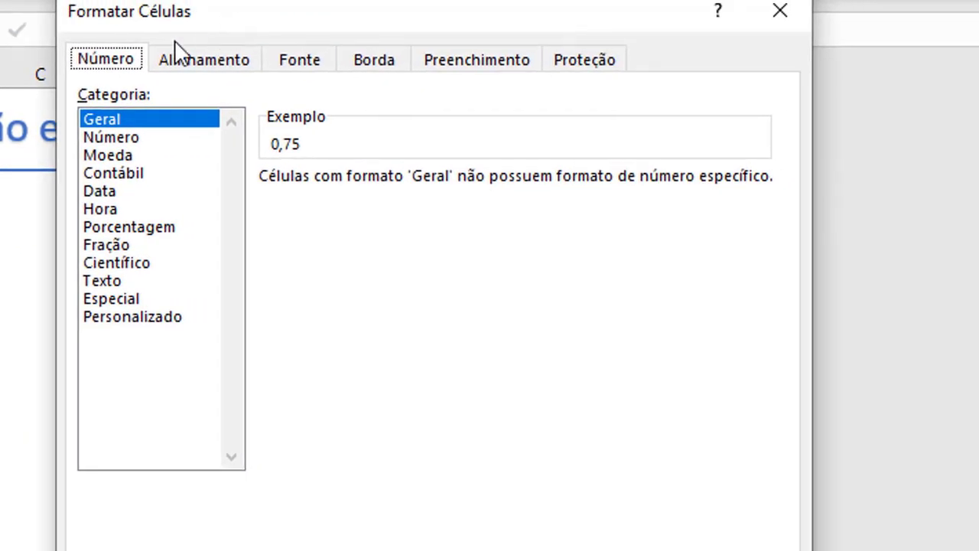
pyautogui.click(114, 245)
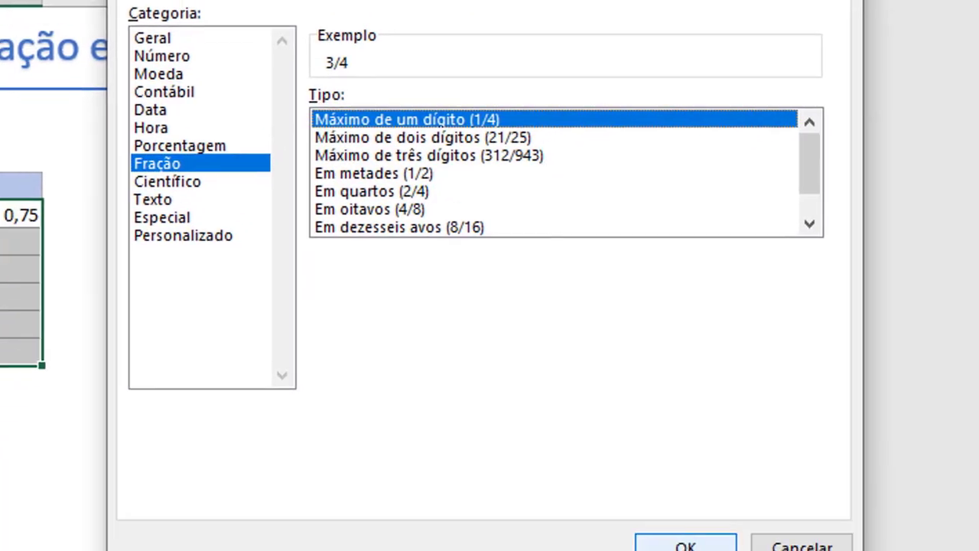
pyautogui.click(700, 512)
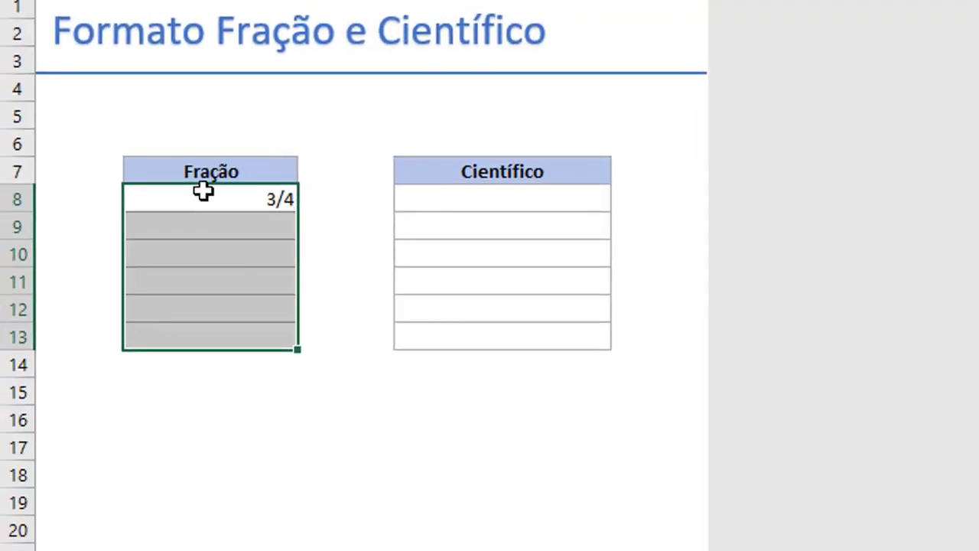
pyautogui.click(280, 217)
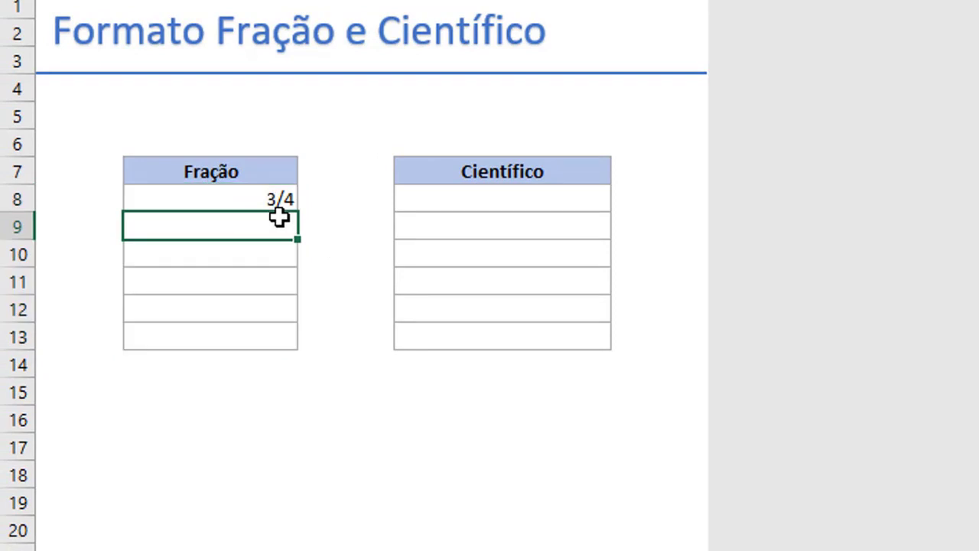
# - Enter 1,25 in B9, which displays as 1 1/4
pyautogui.write('1,2')
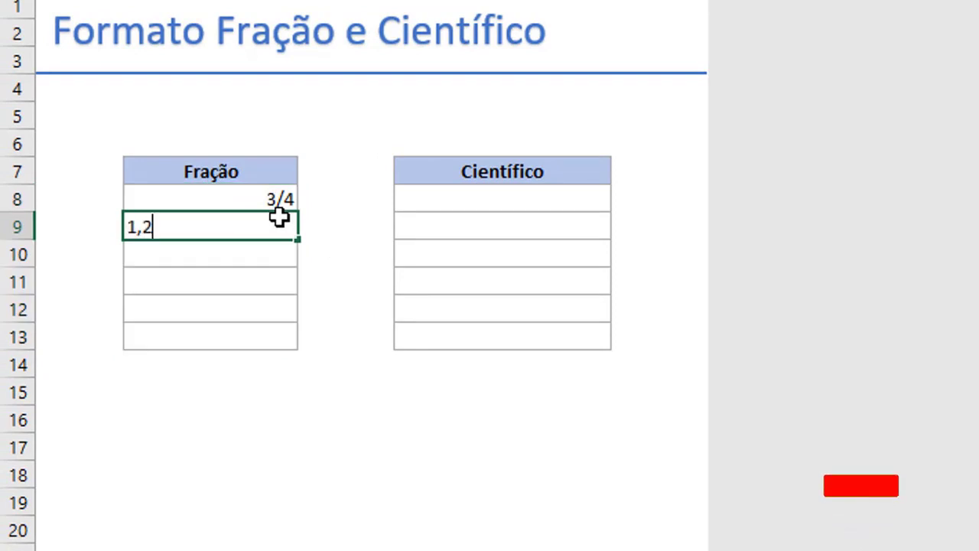
pyautogui.write('5')
pyautogui.press('Return')
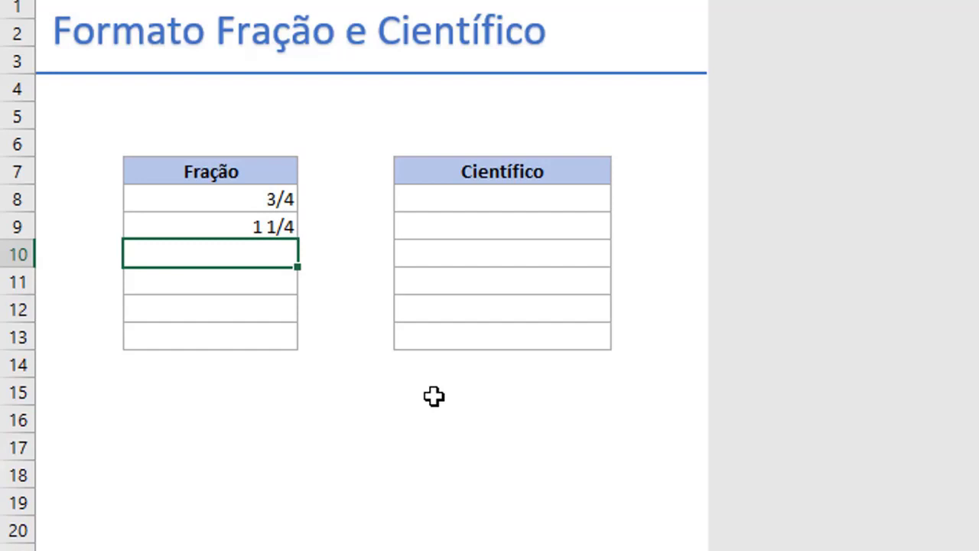
pyautogui.click(541, 198)
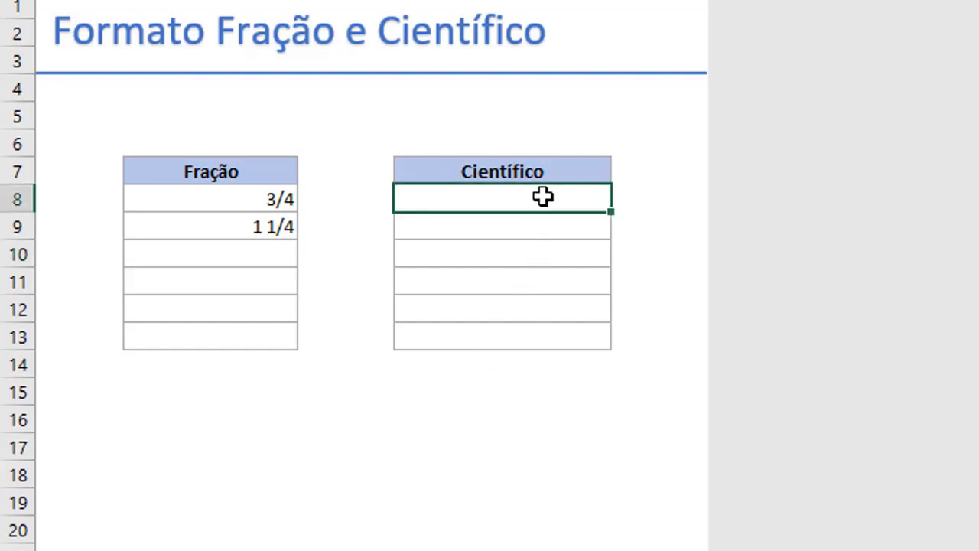
pyautogui.write('674869')
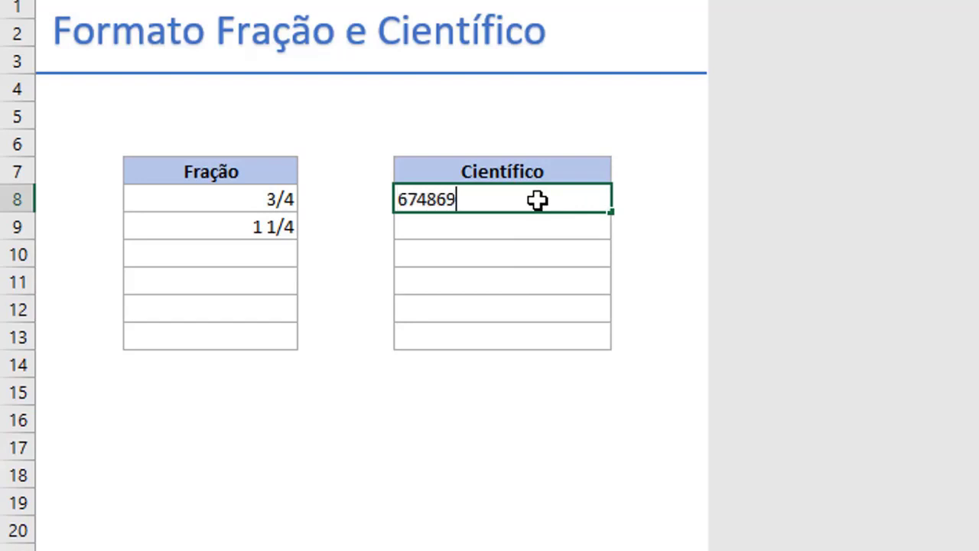
pyautogui.write('57687979')
pyautogui.press('Return')
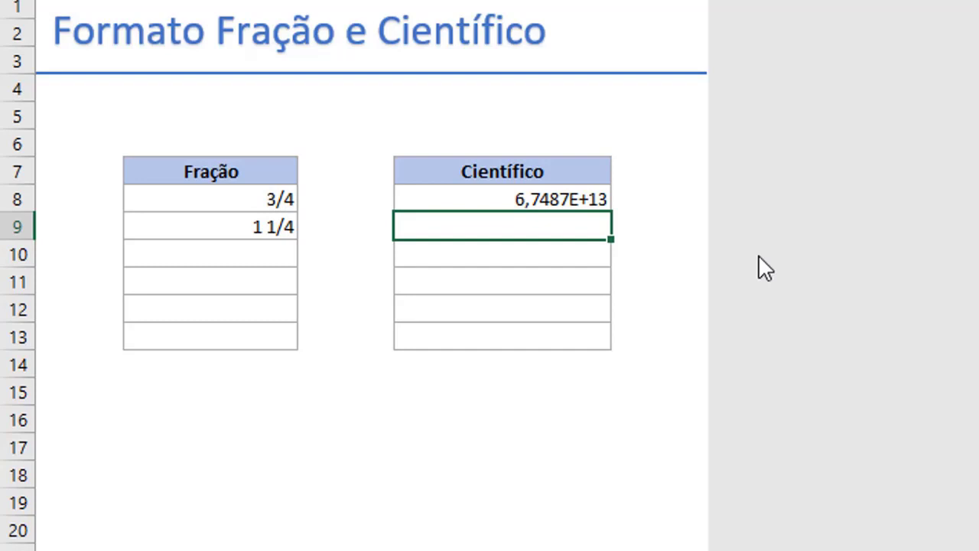
pyautogui.click(488, 201)
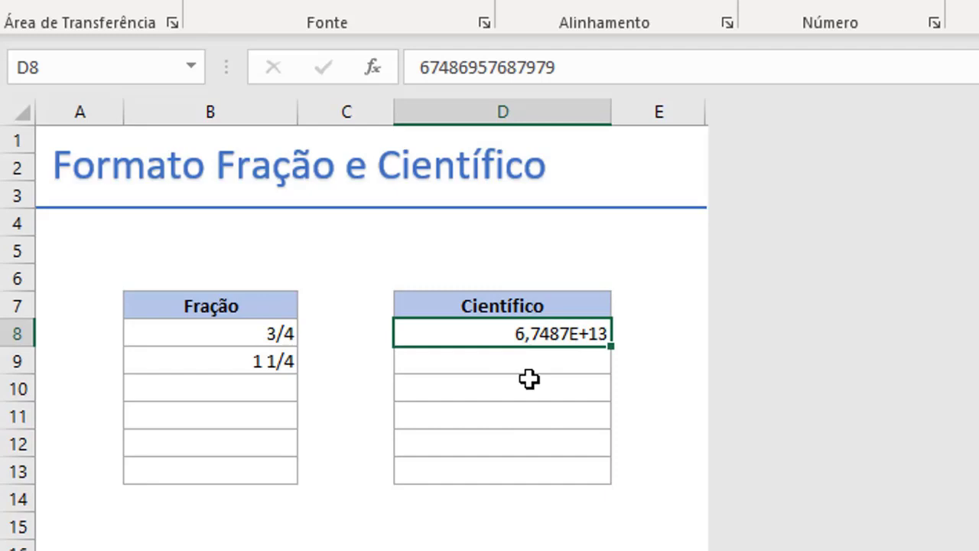
pyautogui.hotkey('ctrl', '1')
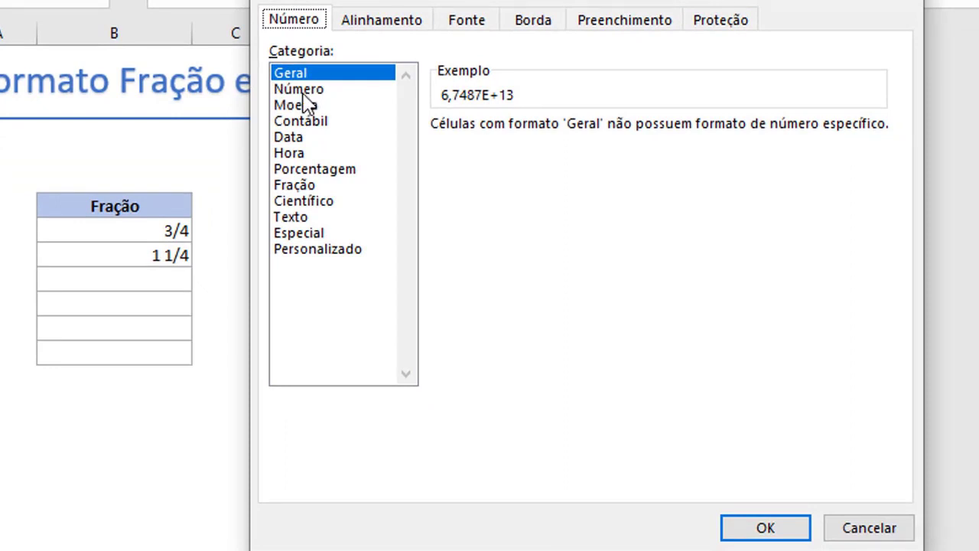
pyautogui.press('Tab')
pyautogui.click(344, 91)
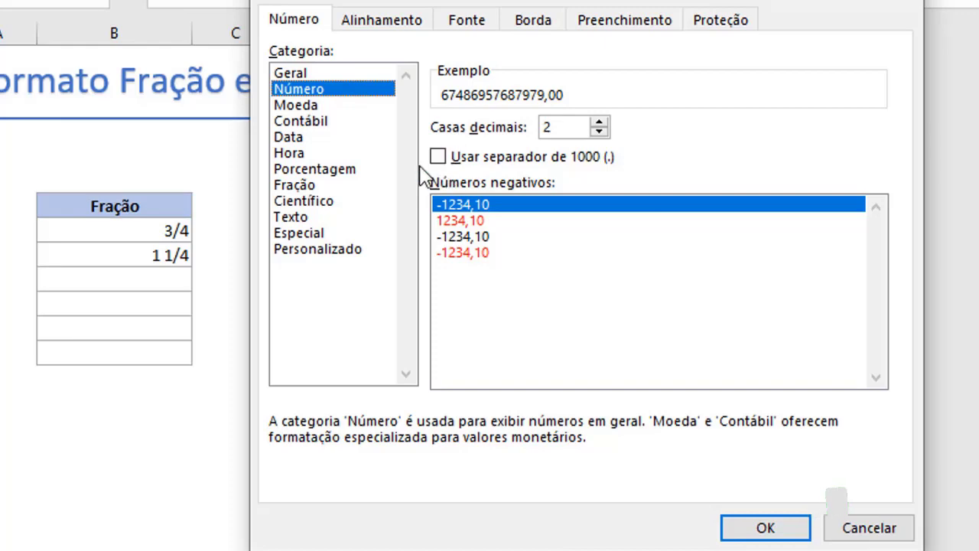
pyautogui.click(600, 133)
pyautogui.click(600, 132)
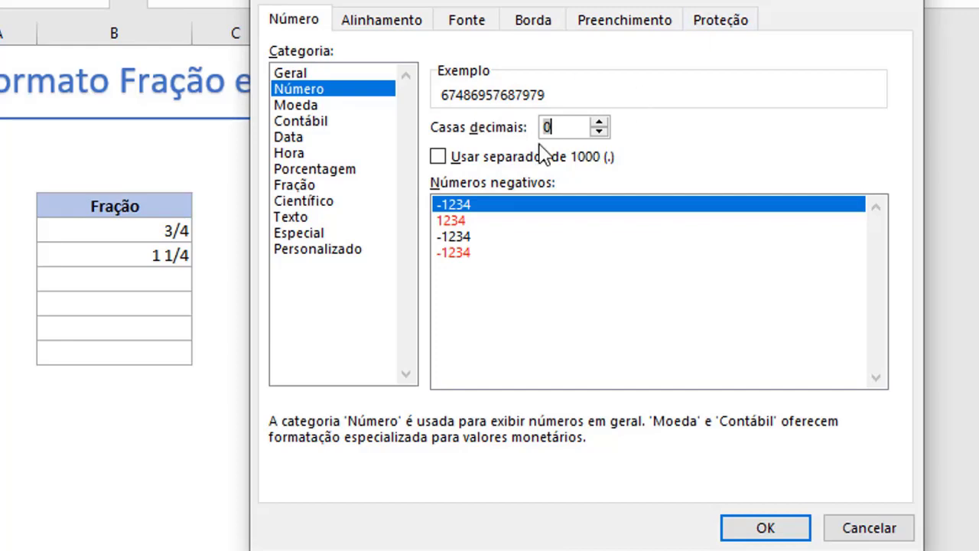
pyautogui.click(775, 527)
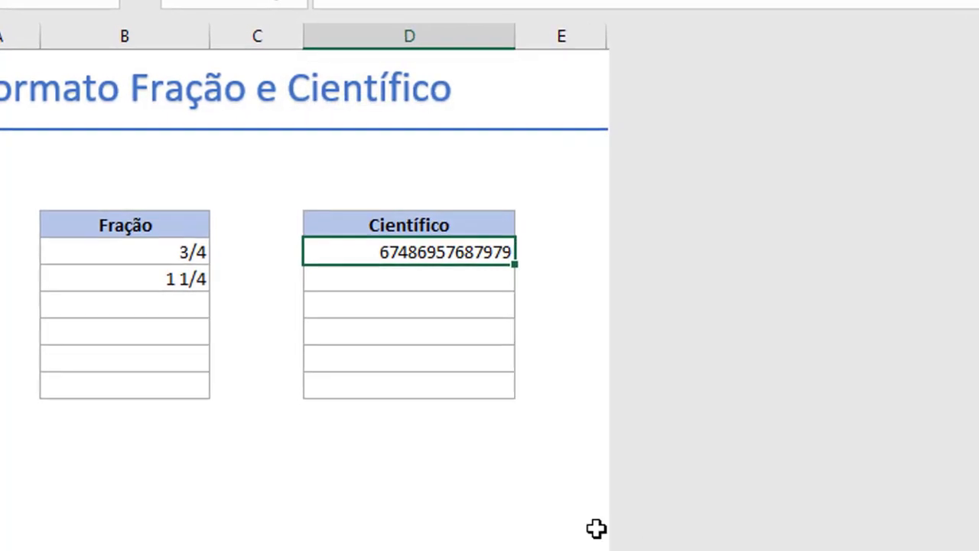
pyautogui.click(542, 501)
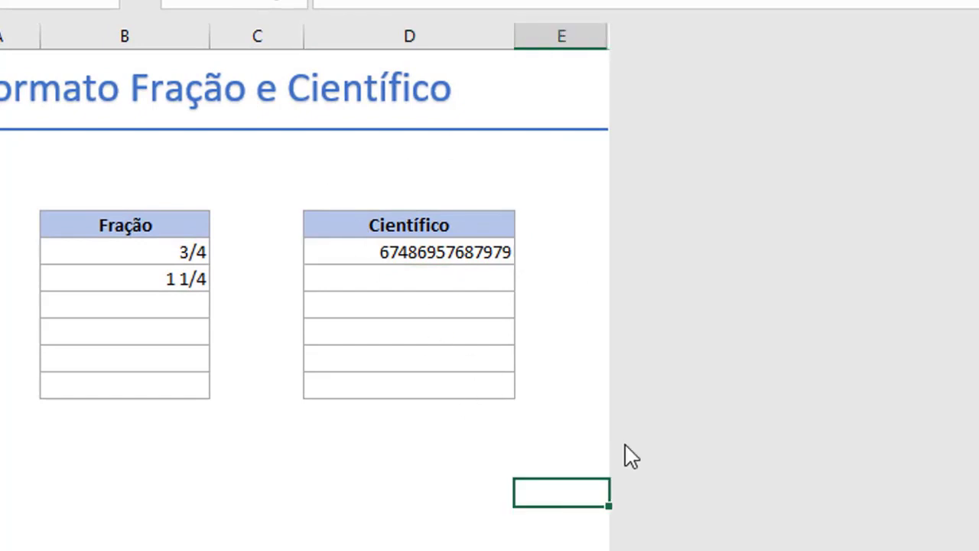